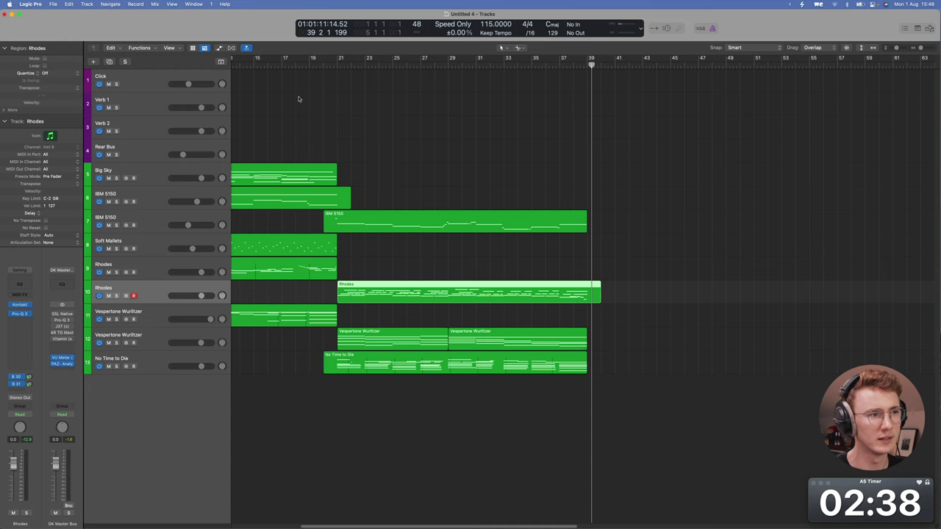
Duplicate the Big Sky track with its instrument settings and play the arrangement from bar 19
left_click(150, 172)
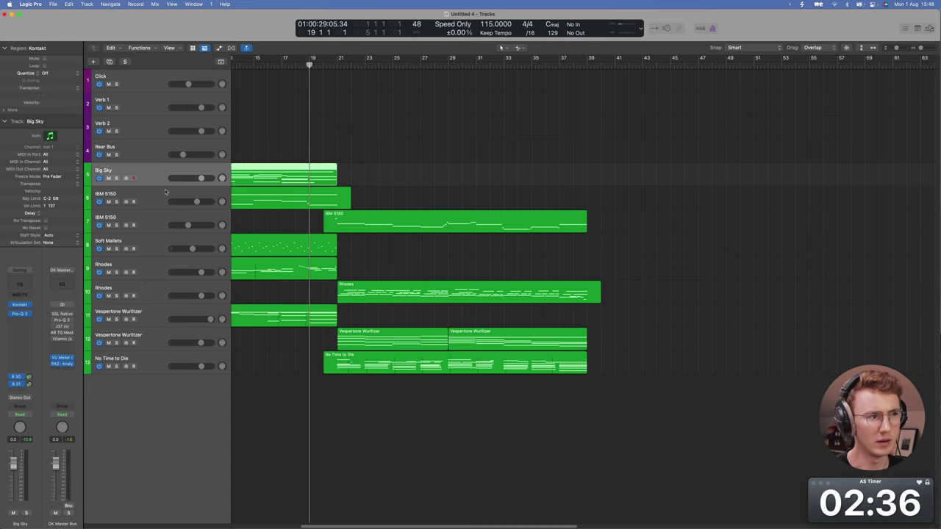
key("super+d")
key("space")
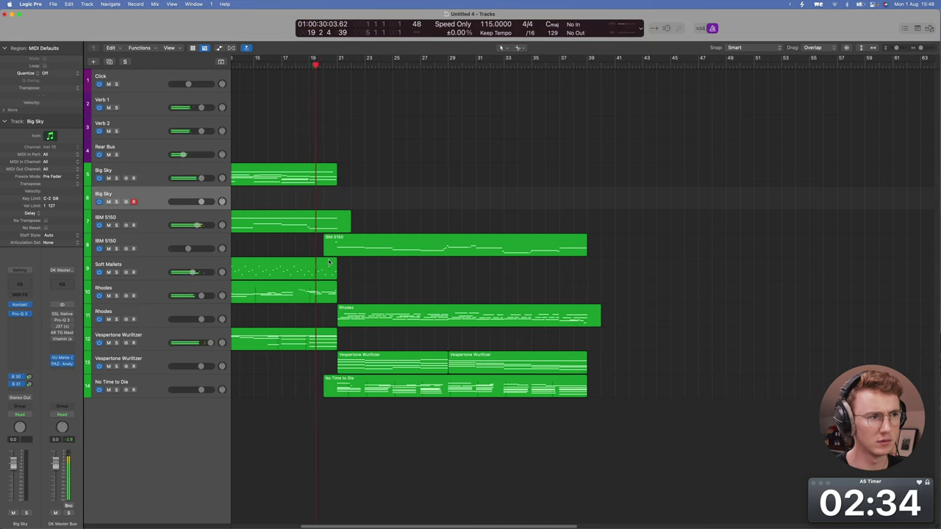
scroll(328, 263, "left", 5)
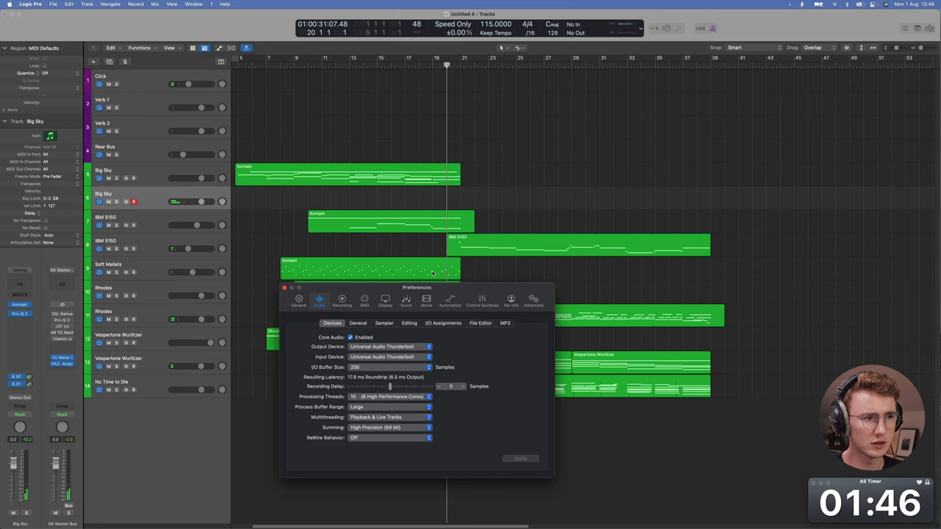
Set the audio device's I/O buffer size to 1024 samples and close the preferences
left_click(368, 368)
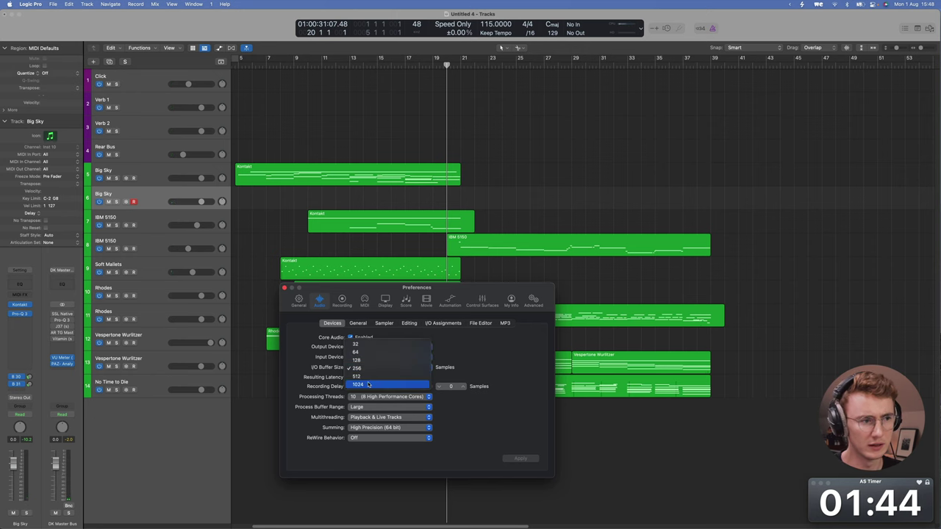
left_click(369, 385)
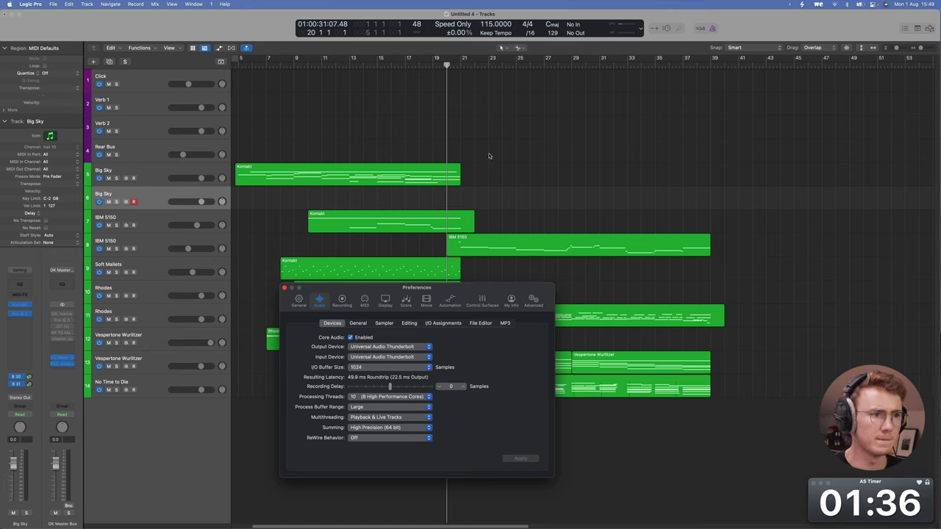
key("super+w")
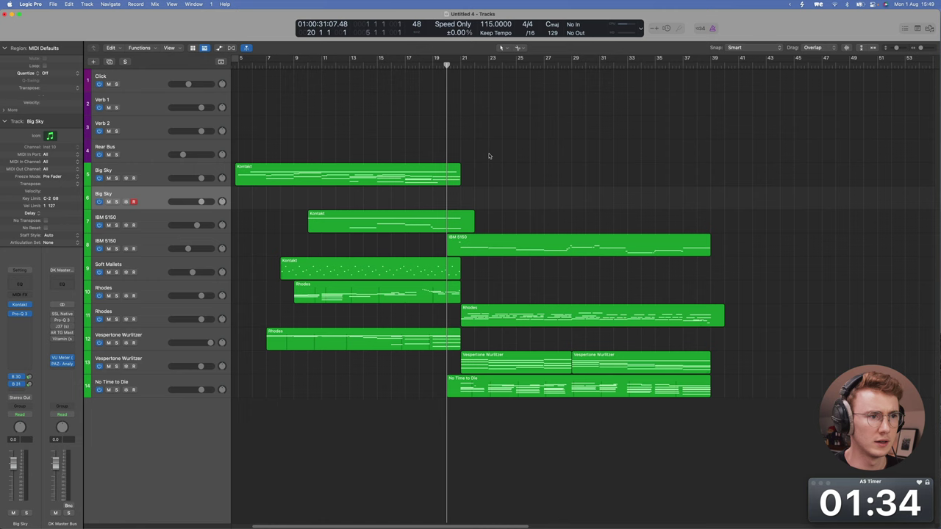
Record a new part on the second Big Sky track, starting the transport from bar 19
key("comma")
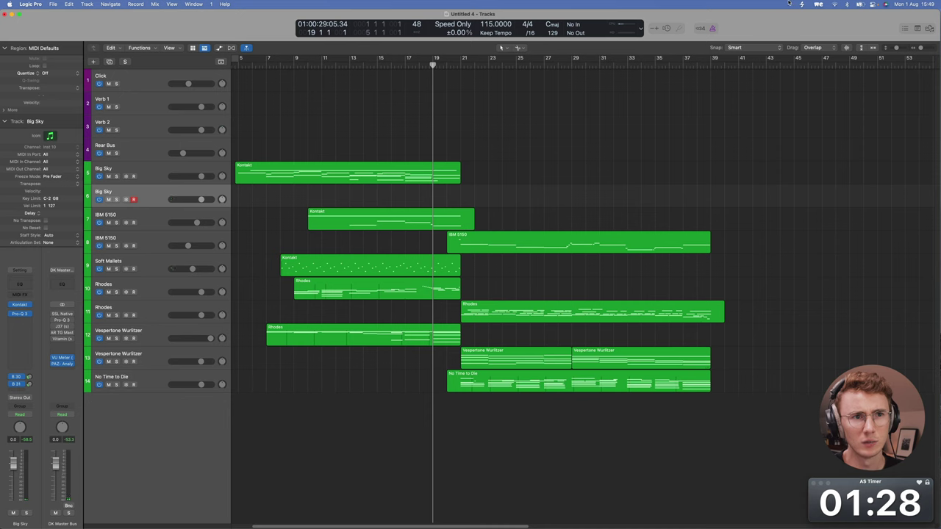
mouse_move(789, 3)
key("space")
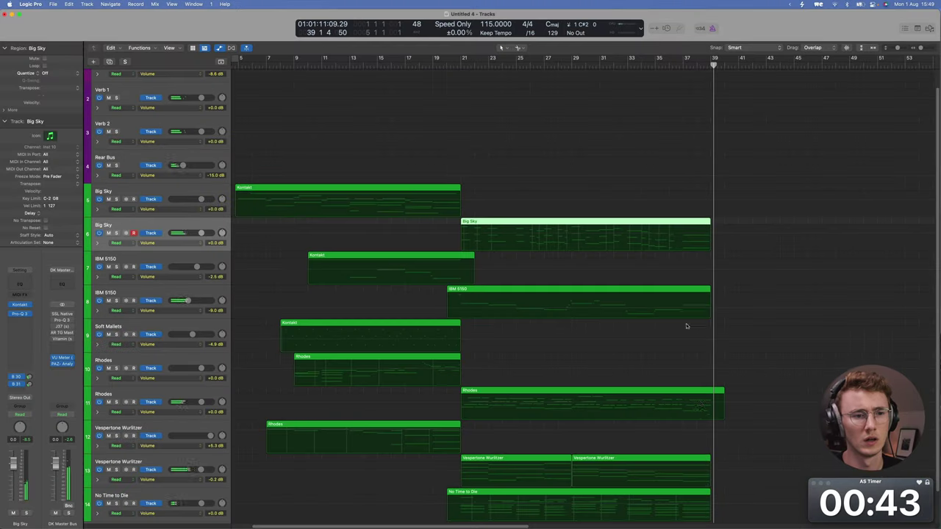
Automate the second Rhodes track's volume to fade from 0.0 dB at about bar 37 to -21.6 dB just before bar 39
left_click(684, 405)
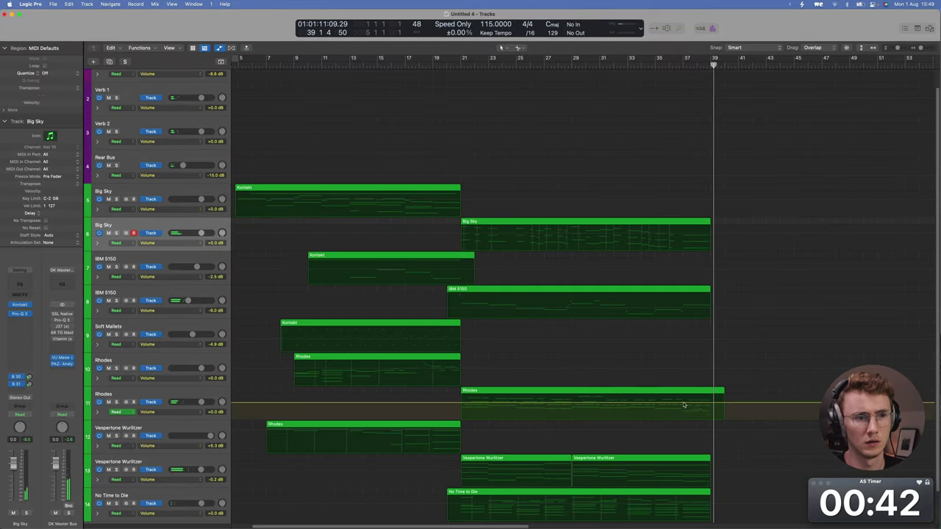
left_click_drag(717, 403, 718, 416)
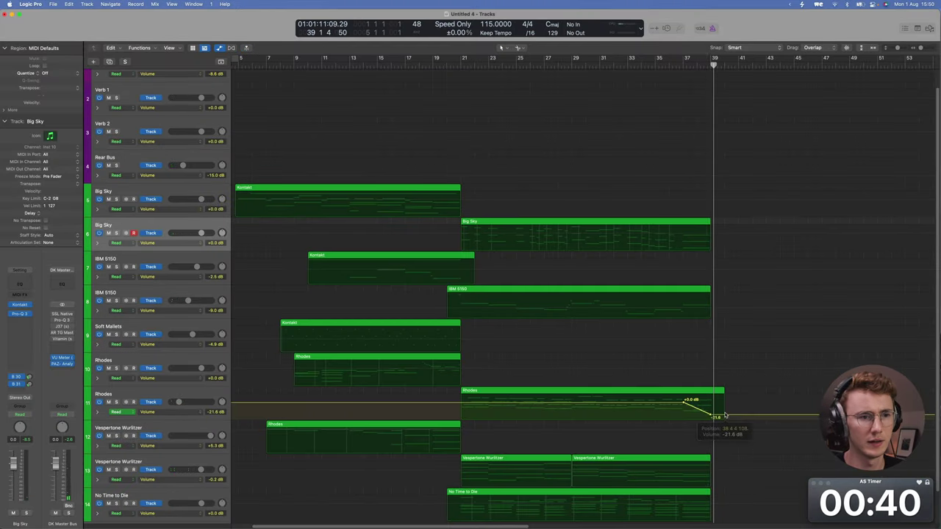
key("a")
Quantize the notes of the new Big Sky region to 1/8 Note in the Piano Roll
left_click_drag(535, 197, 535, 221)
key("super+z")
key("p")
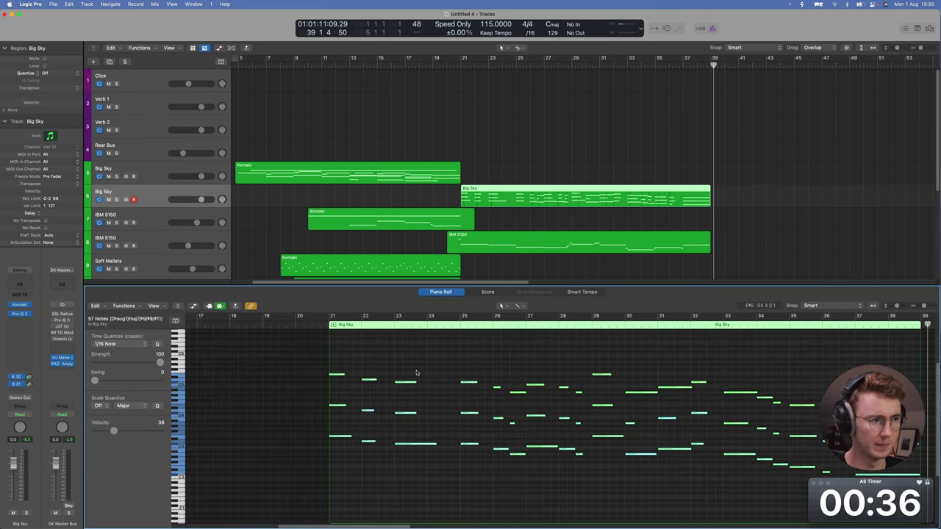
left_click(144, 343)
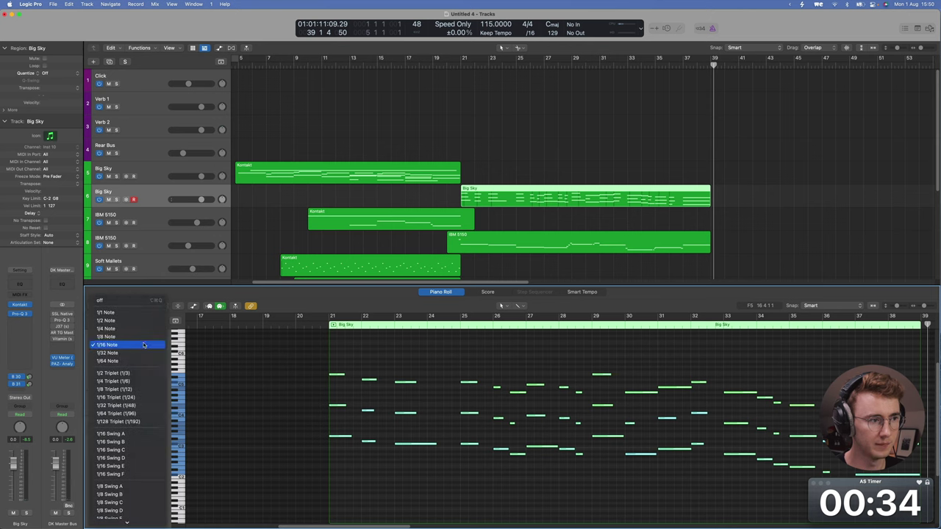
left_click(141, 338)
key("e")
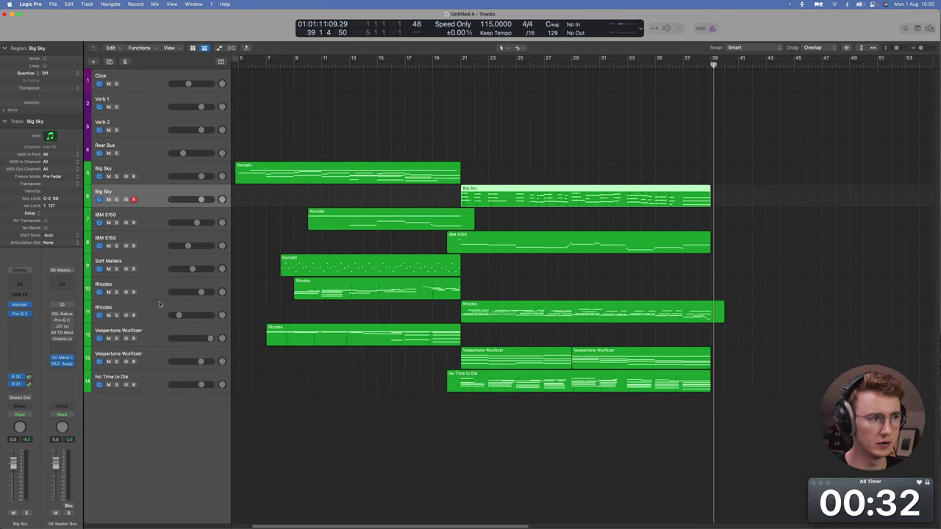
Audition the Soft Mallets region in solo
left_click(141, 269)
key("ctrl+s")
key("shift+space")
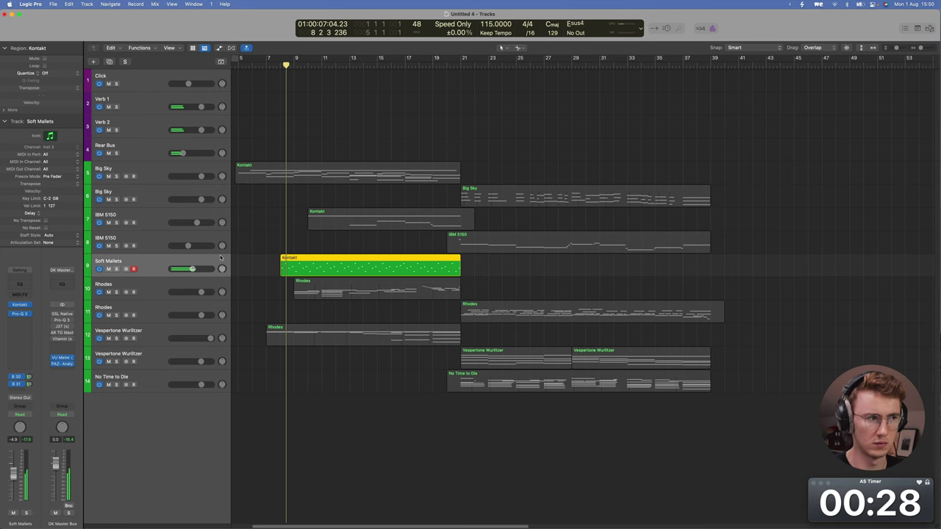
key("ctrl+s")
Duplicate the Soft Mallets track and copy its Kontakt region to bar 21 on the new track
left_click(438, 130)
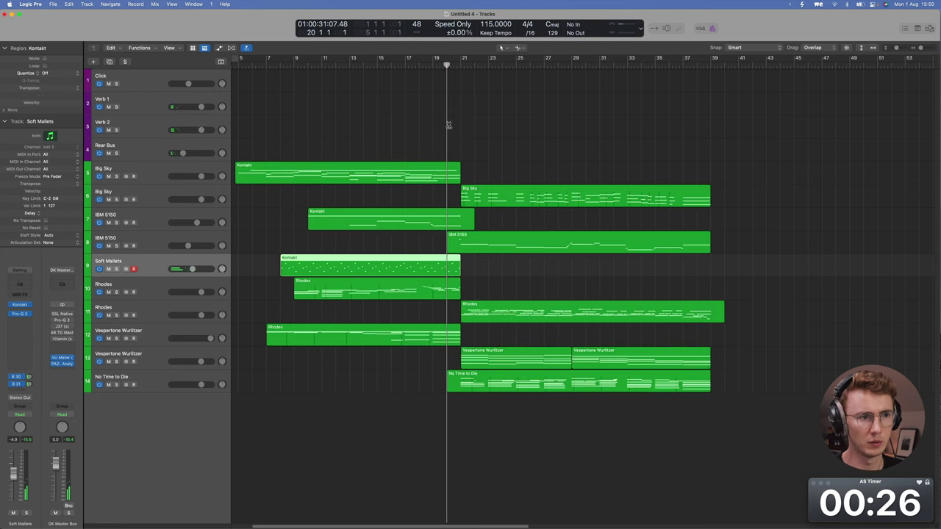
key("super+d")
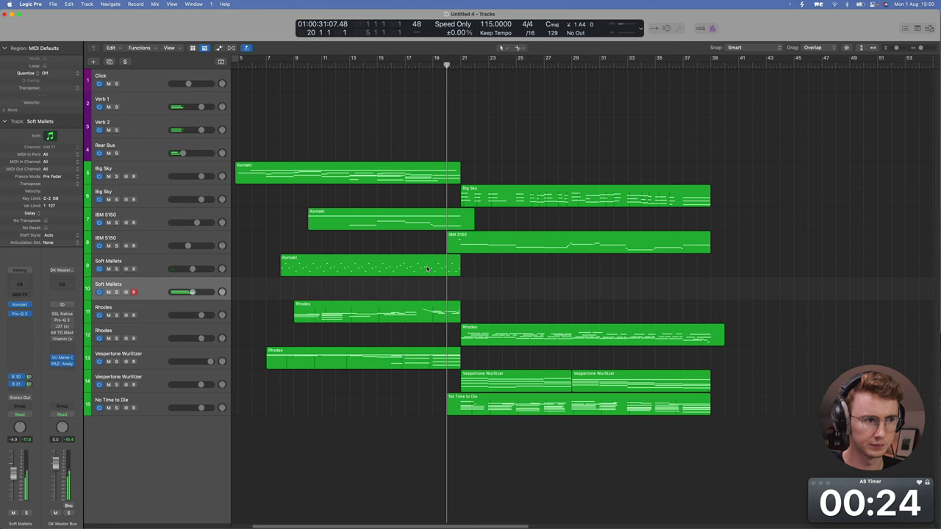
left_click_drag(426, 269, 609, 269)
key("super+Right")
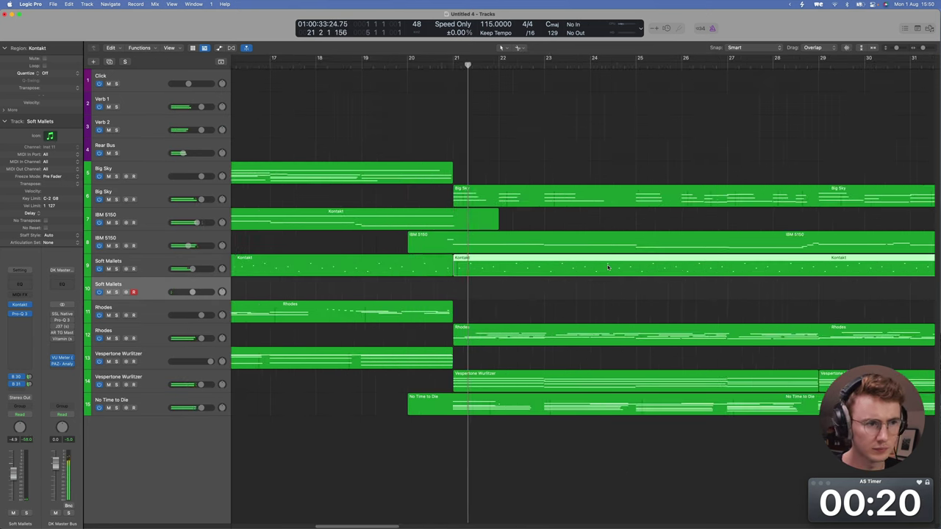
key("super+Left")
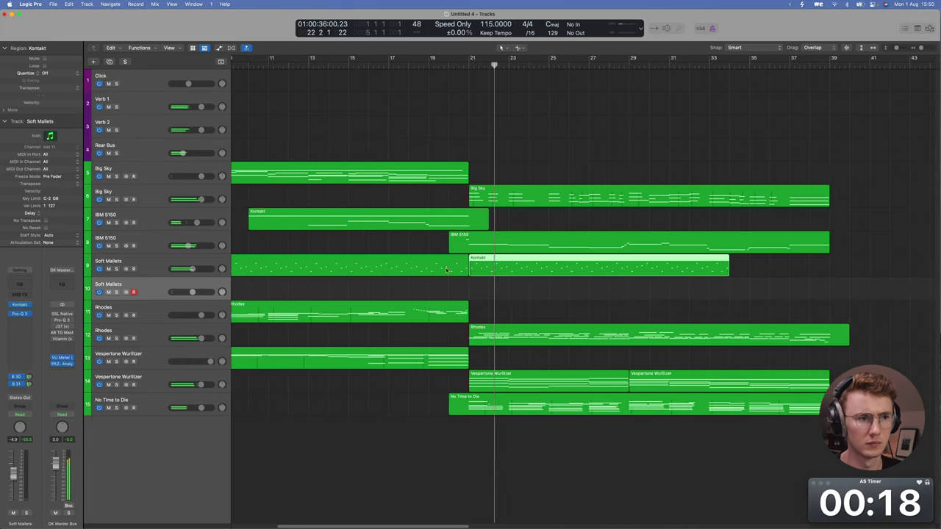
left_click_drag(503, 268, 503, 287)
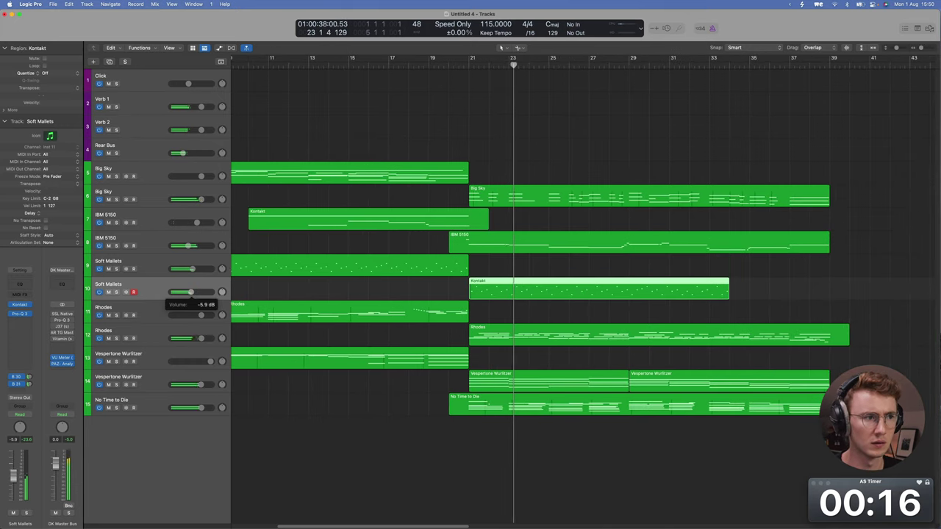
Extend the second Soft Mallets part with a region copy trimmed at bar 39, and set the track's volume to -7.8 dB
left_click_drag(508, 291, 766, 292)
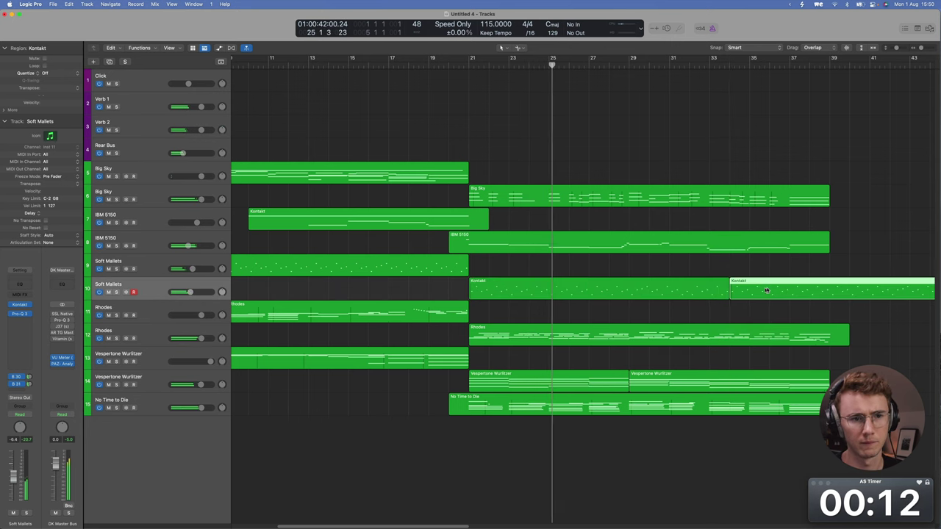
left_click(829, 288, "super")
key("Delete")
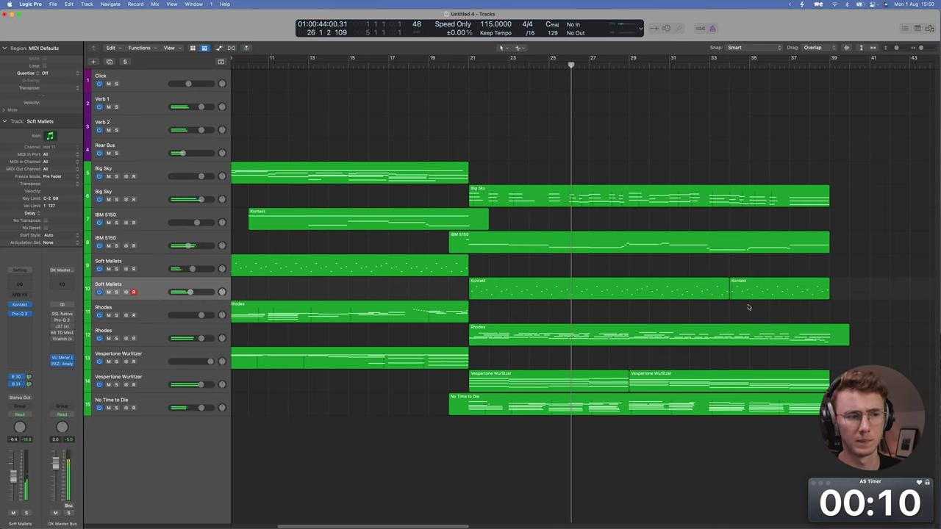
left_click_drag(191, 293, 189, 293)
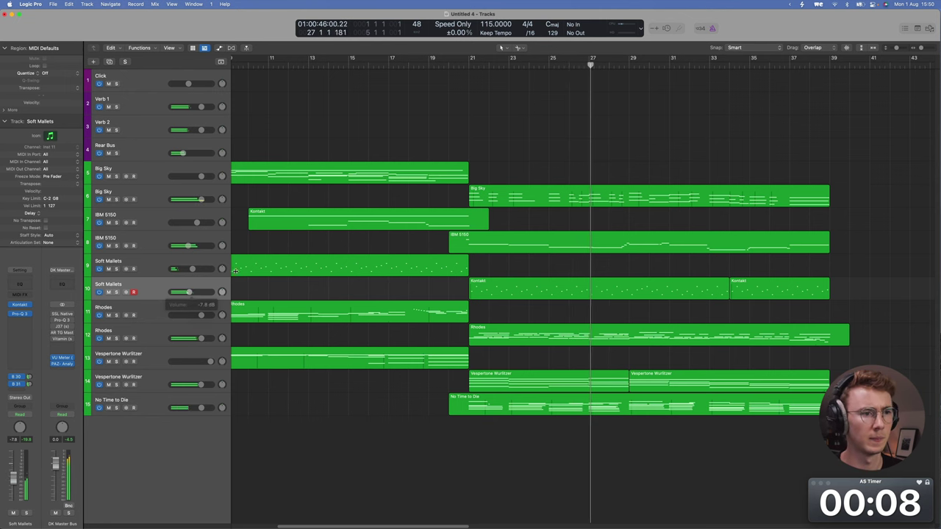
Set the second Big Sky track's volume to -2.8 dB and raise its reverb send level
key("super+Up")
left_click_drag(200, 194, 196, 218)
left_click(151, 191)
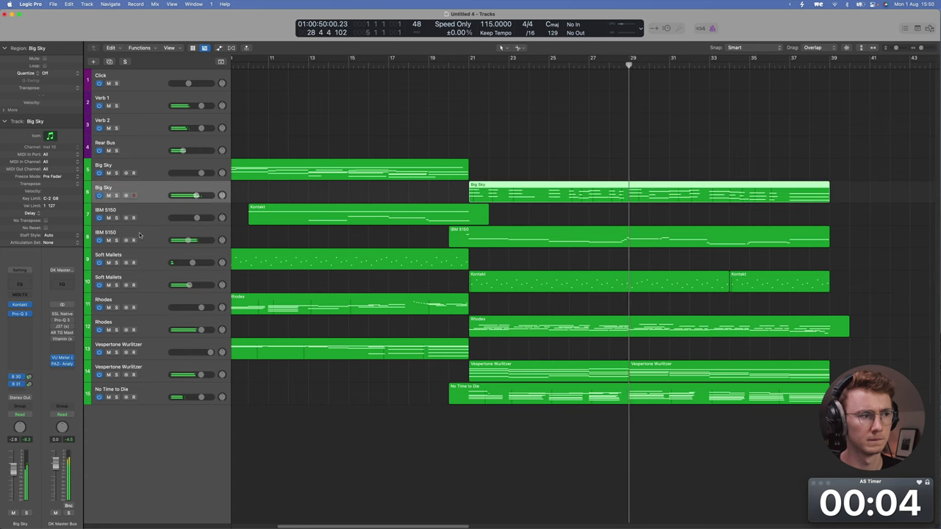
left_click_drag(28, 376, 30, 370)
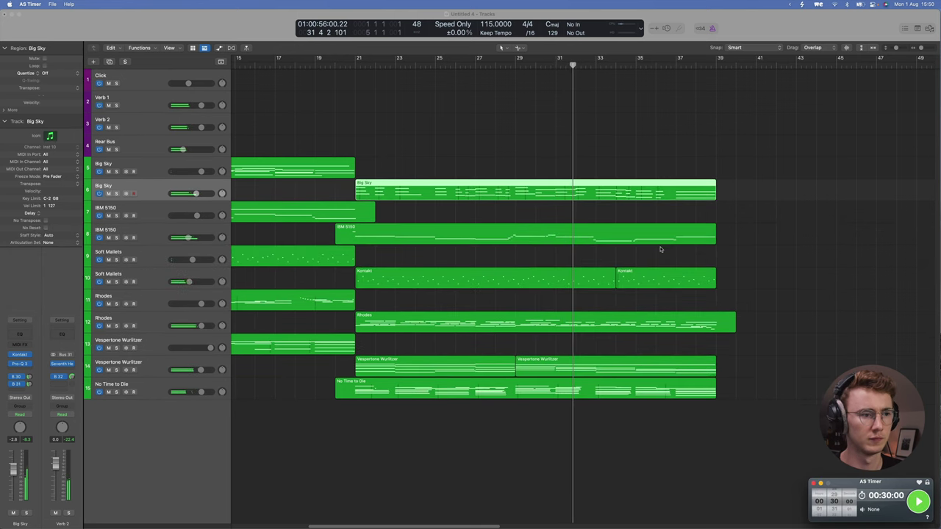
Move the two IBM 5150 tracks above the Big Sky tracks and group them in a summing stack named Bass
scroll(659, 249, "down", 5)
left_click(571, 151)
scroll(577, 157, "left", 2)
scroll(584, 164, "up", 2)
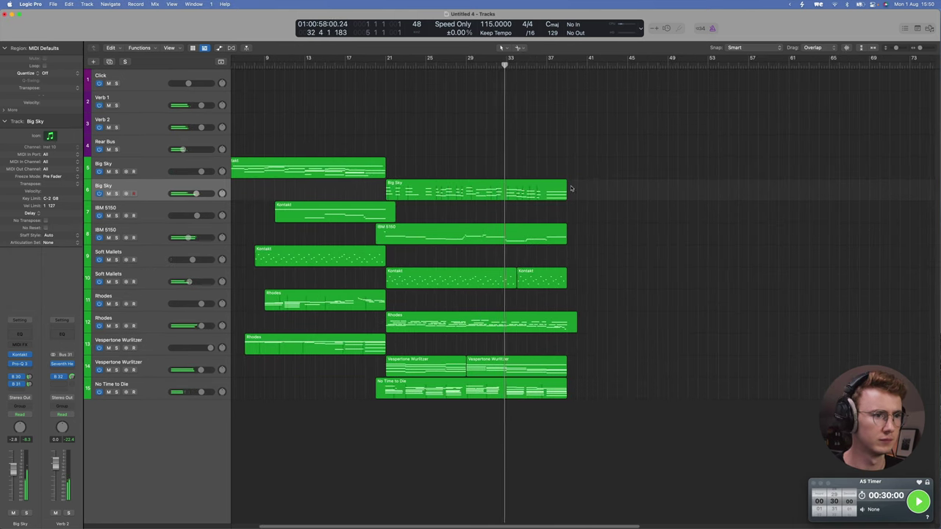
scroll(544, 210, "up", 3)
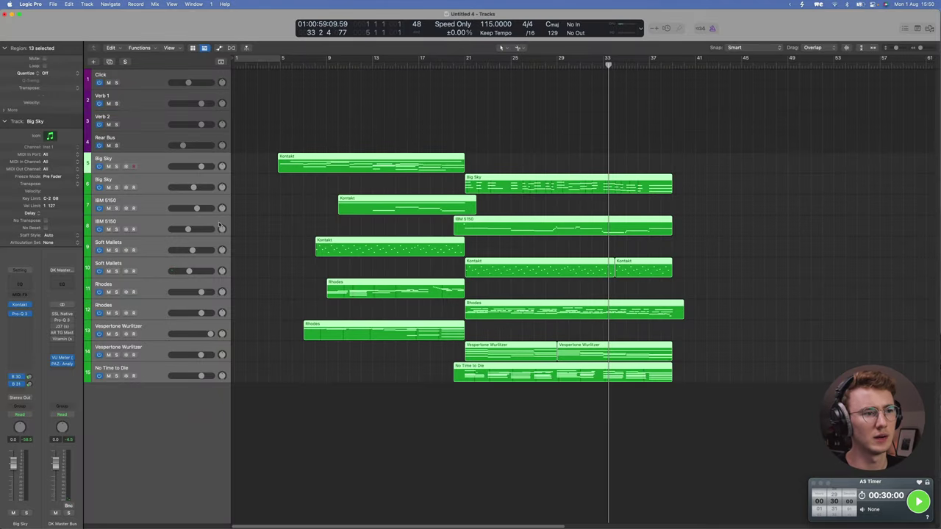
left_click(150, 209)
left_click(148, 220, "shift")
left_click_drag(149, 221, 149, 157)
key("super+shift+d")
key("Return")
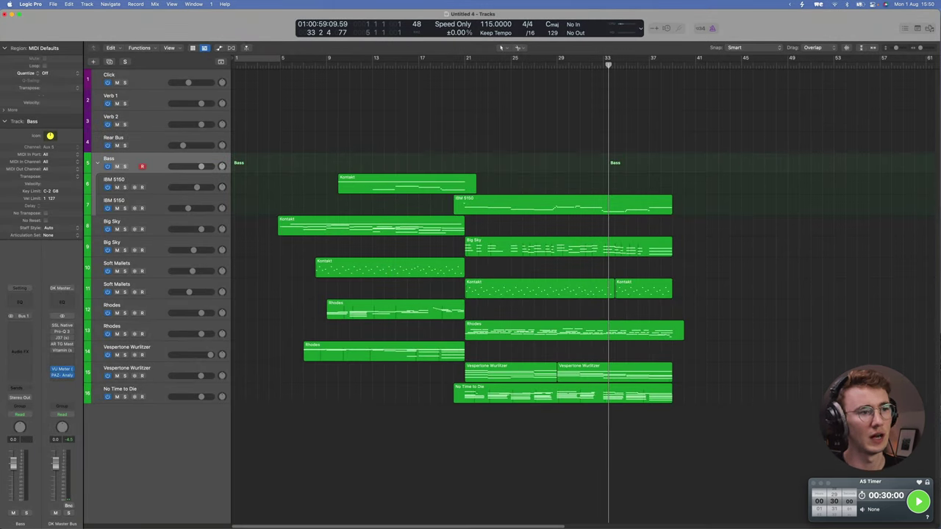
Load the user channel strip setting DK Bass Cleanup on the Bass stack
left_click(31, 288)
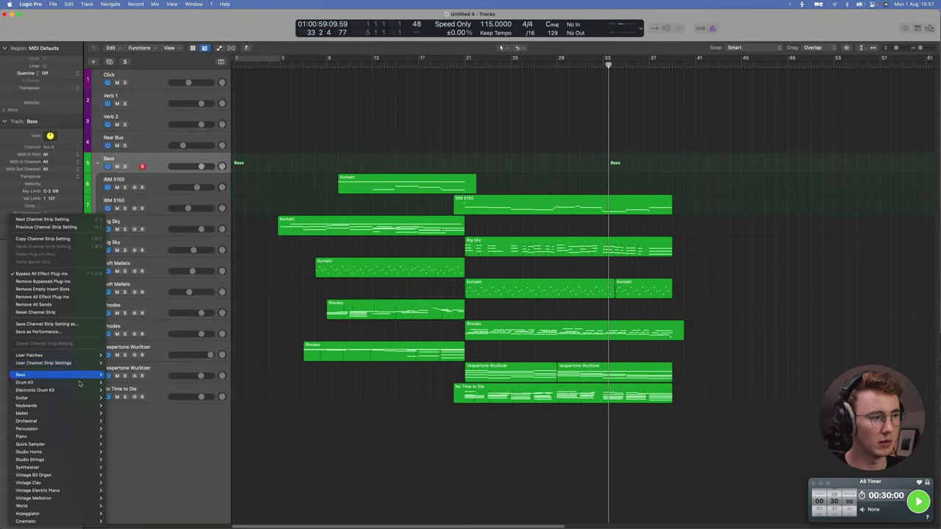
mouse_move(63, 363)
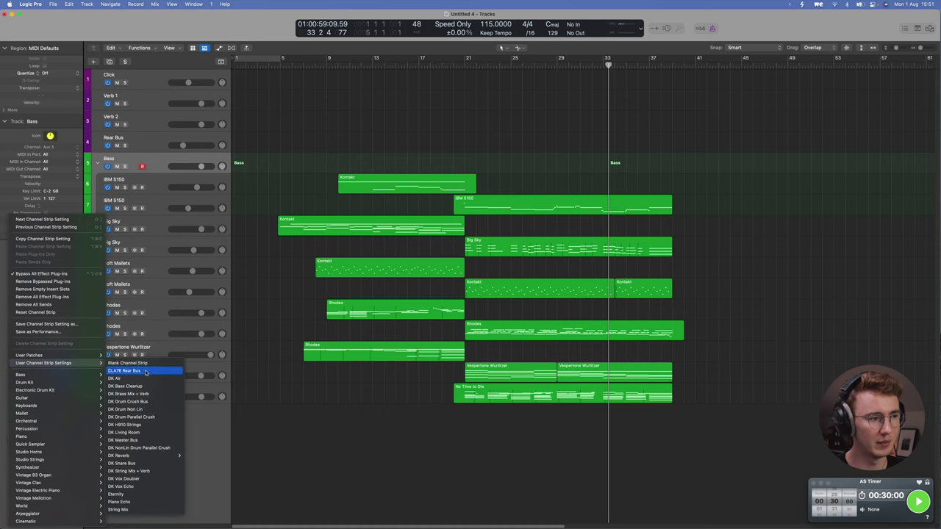
left_click(126, 386)
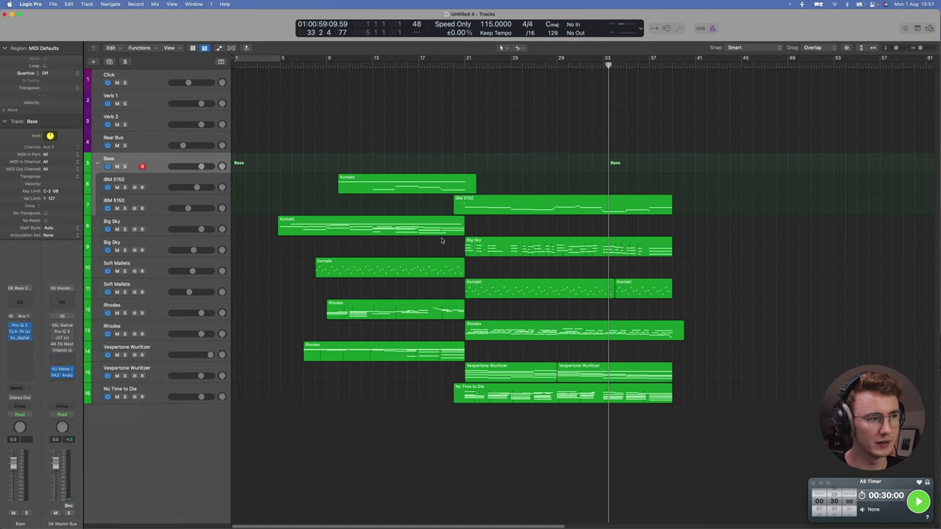
Group all tracks from the first Big Sky to No Time to Die in a summing stack named Keys
left_click(158, 219)
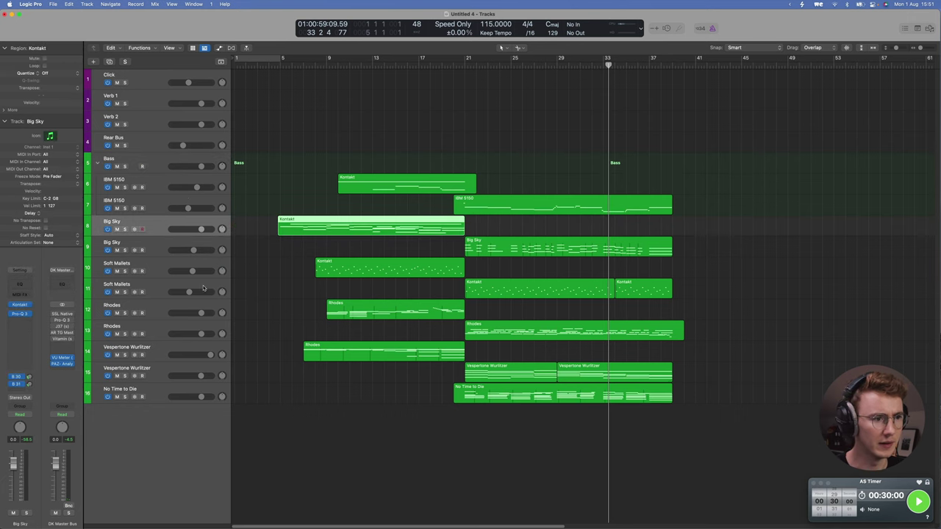
left_click(181, 394, "shift")
key("super+shift+d")
key("Return")
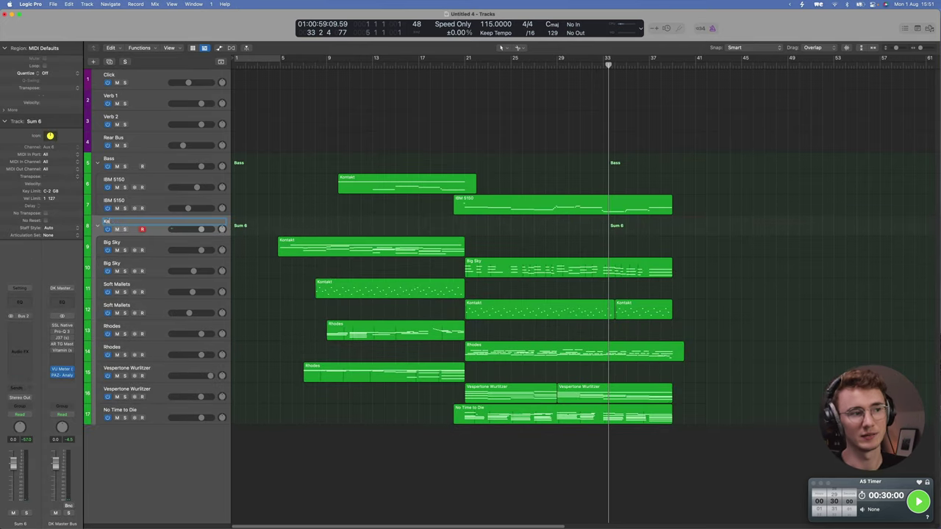
Load the user channel strip setting DK Air on the Keys stack
left_click(23, 291)
mouse_move(68, 366)
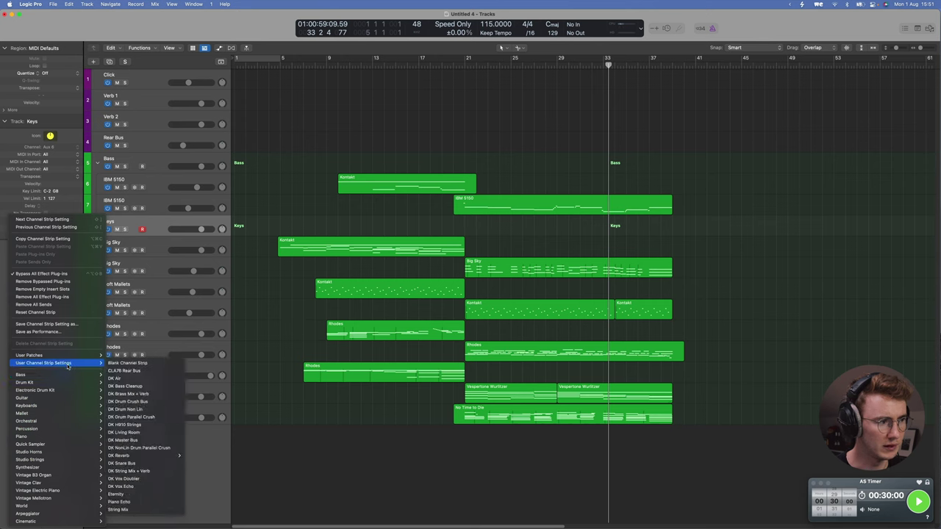
left_click(150, 382)
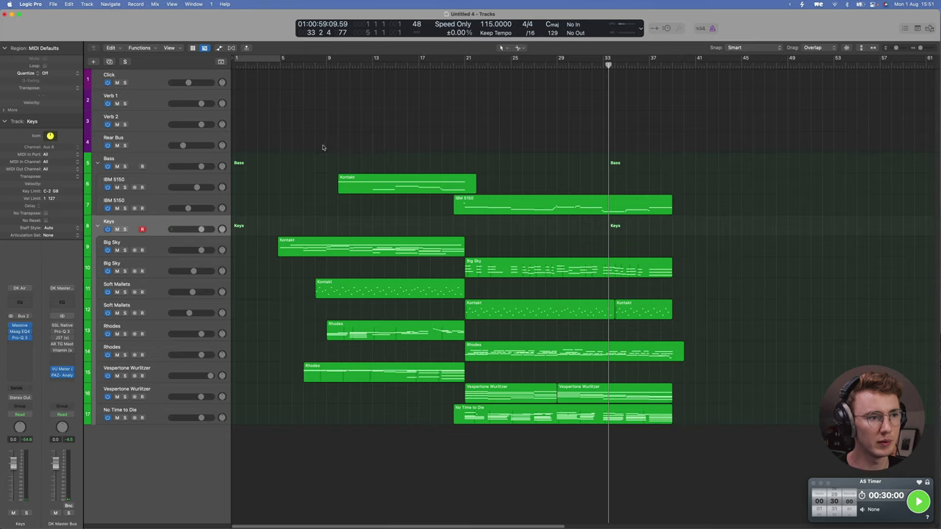
Enable the SSL Native, Pro-Q 3, J37, AR TG Mastering and Vitamin inserts on the master bus and play the arrangement from its first region
key("super+a")
left_click_drag(316, 183, 655, 367)
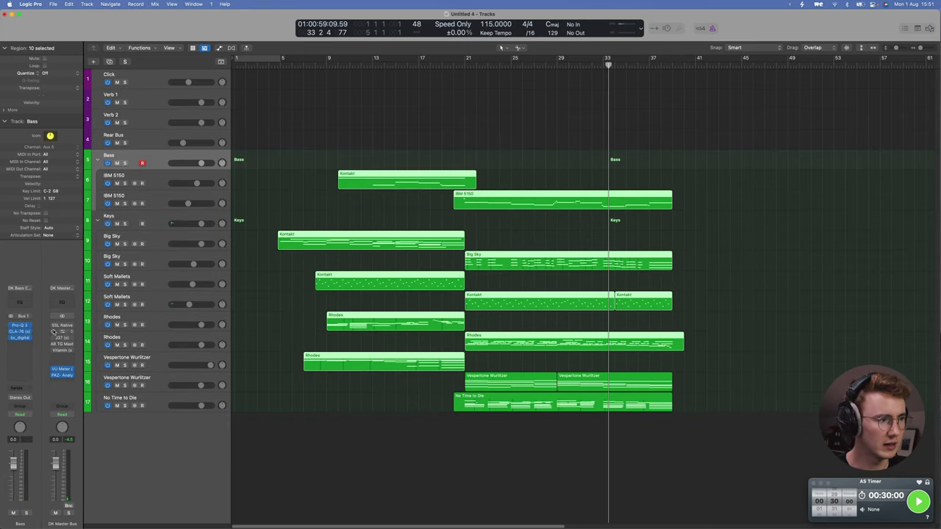
left_click_drag(51, 330, 53, 350)
left_click_drag(292, 152, 645, 445)
key("shift+space")
key("super+Up")
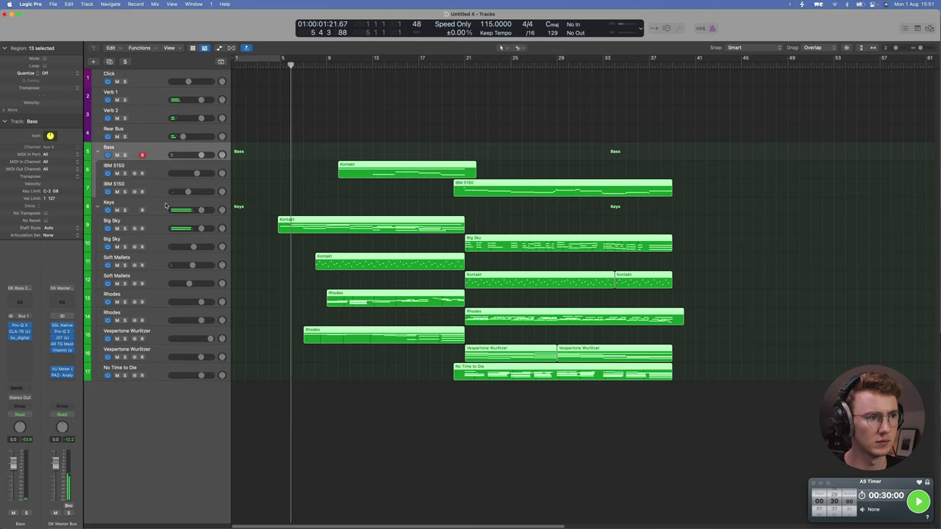
Lower the Bass and Keys stacks to -1.5 dB and open the master bus's SSL Native Bus Compressor 2 beside the arrangement
left_click(283, 441)
key("x")
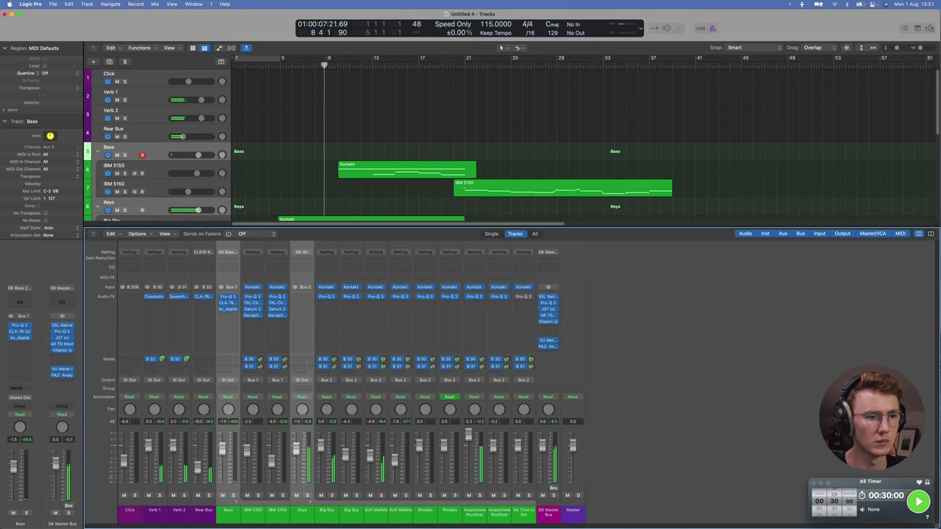
left_click(549, 299)
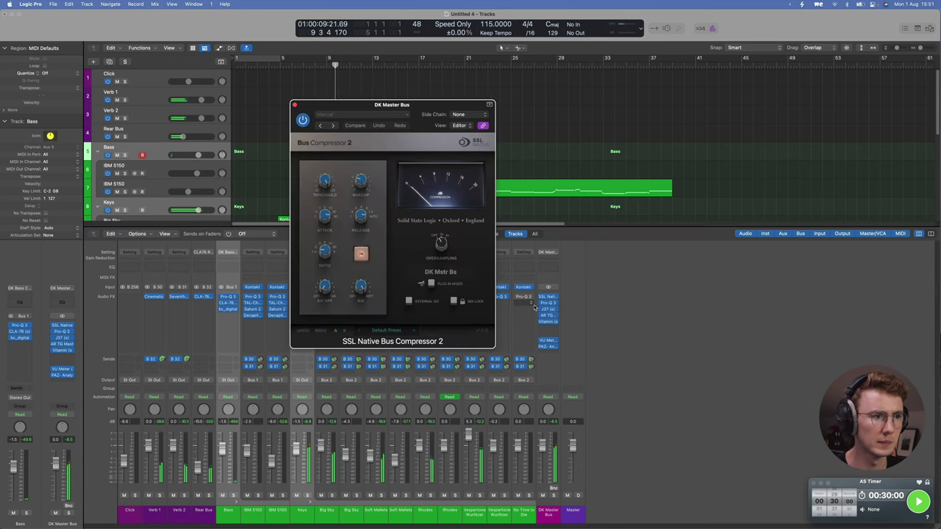
key("x")
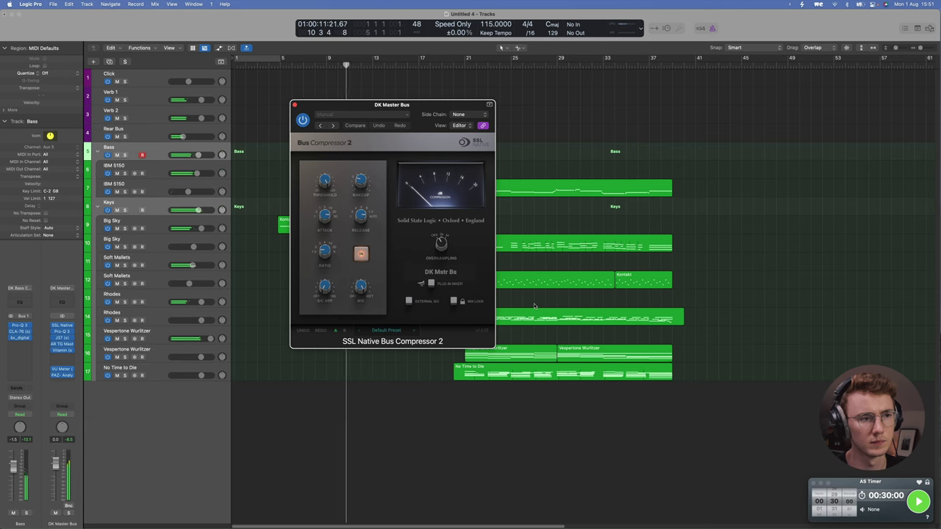
left_click_drag(410, 112, 769, 128)
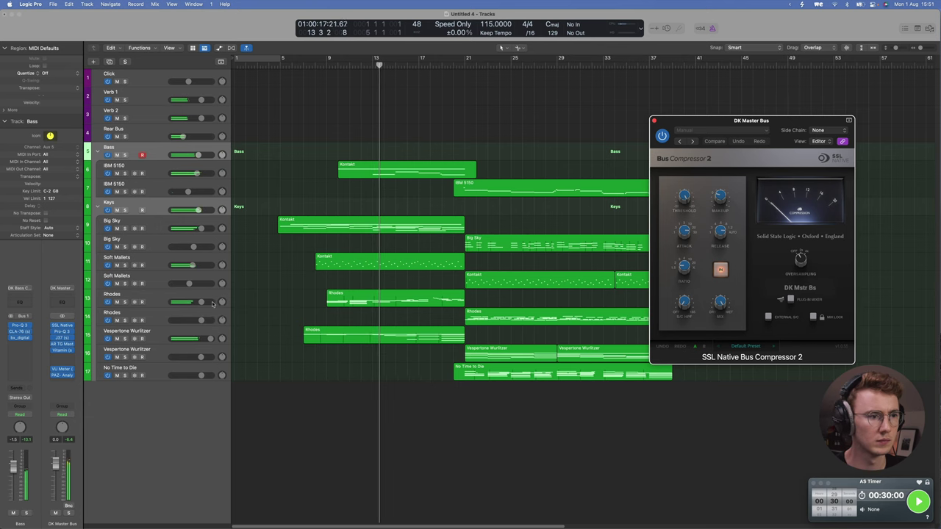
Slightly lower the volume of the first Vespertone Wurlitzer track and check the channel levels in the mixer during playback
left_click_drag(210, 339, 209, 338)
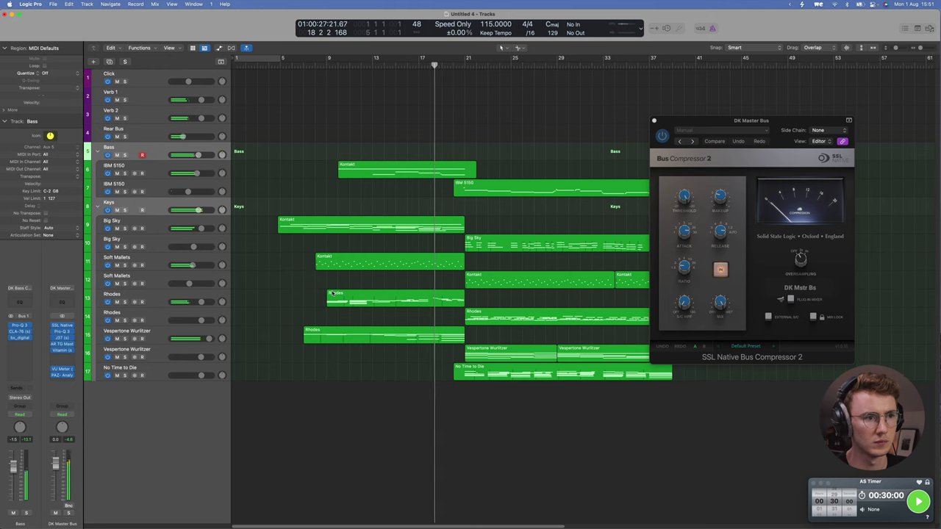
key("x")
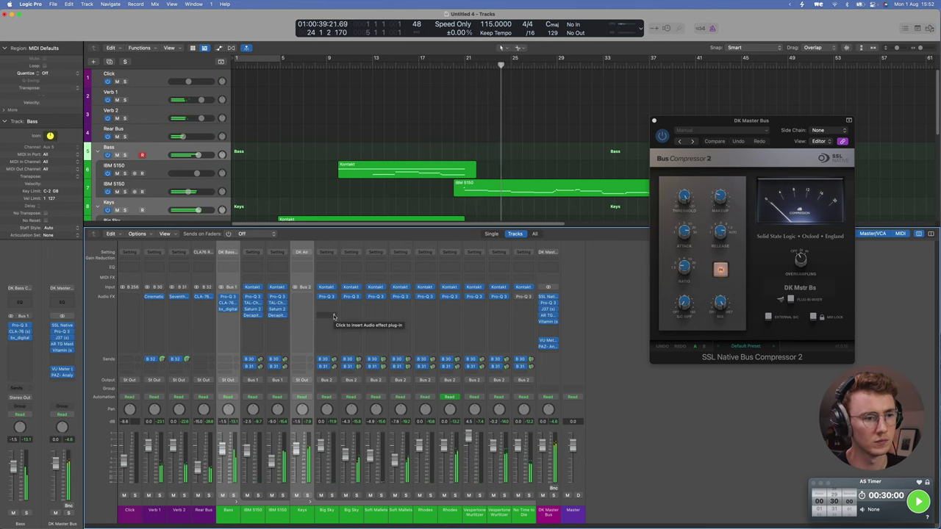
key("x")
Set the second Big Sky track's volume to -3.1 dB and the second IBM 5150 track's volume to -8.2 dB
scroll(324, 318, "right", 2)
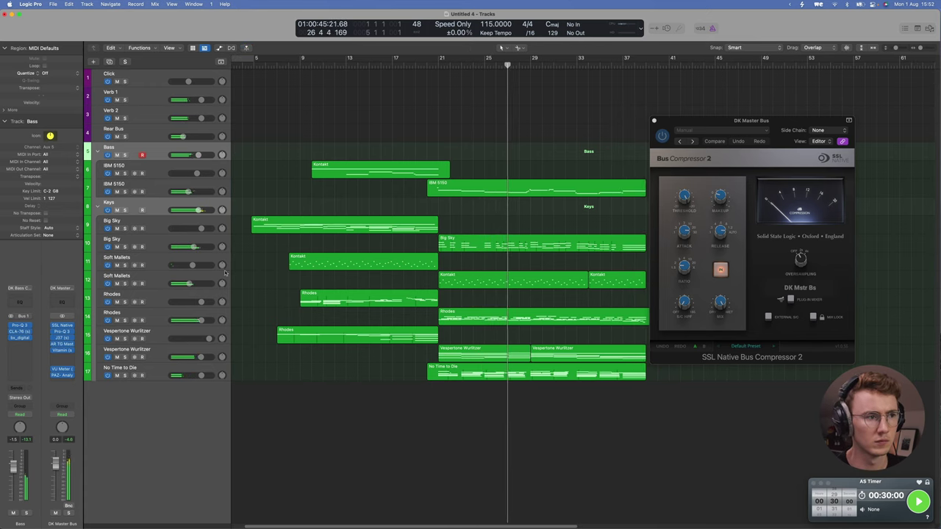
left_click_drag(193, 247, 195, 247)
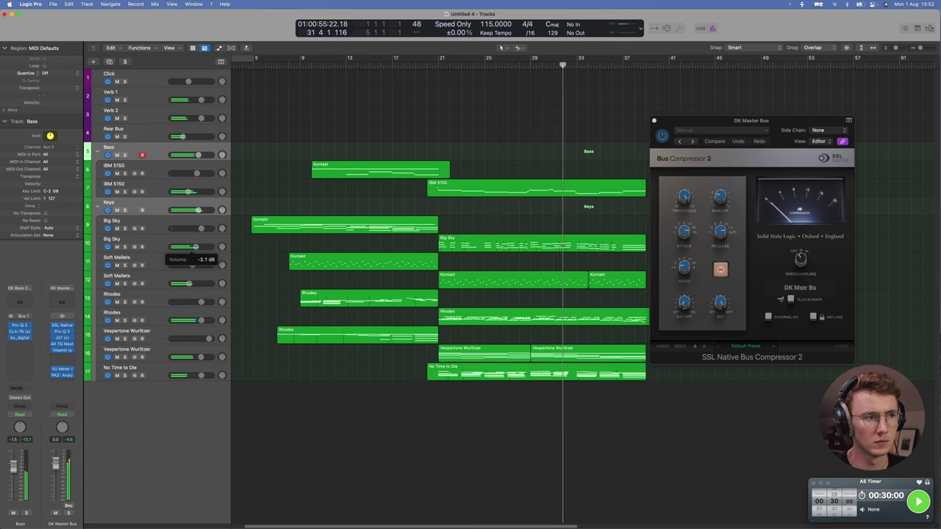
left_click_drag(188, 191, 189, 192)
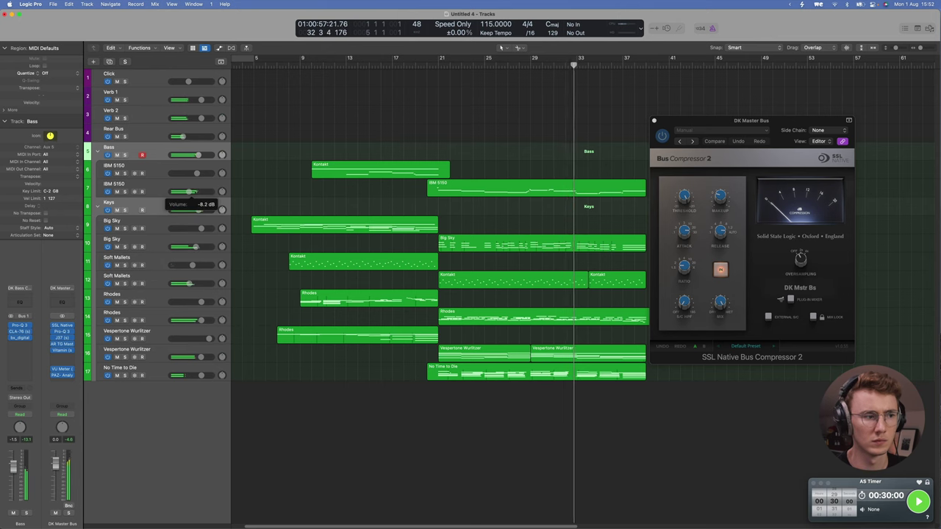
scroll(453, 397, "down", 2)
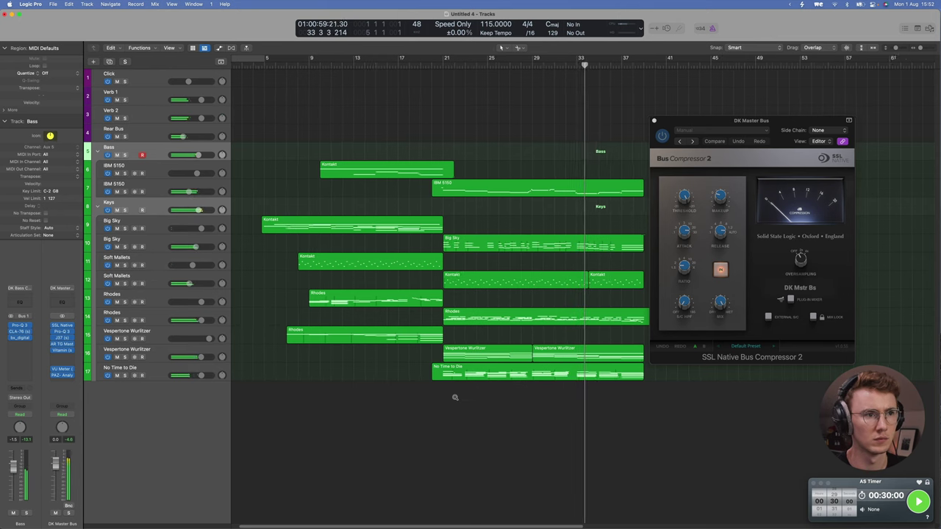
scroll(455, 399, "right", 2)
scroll(455, 399, "left", 1)
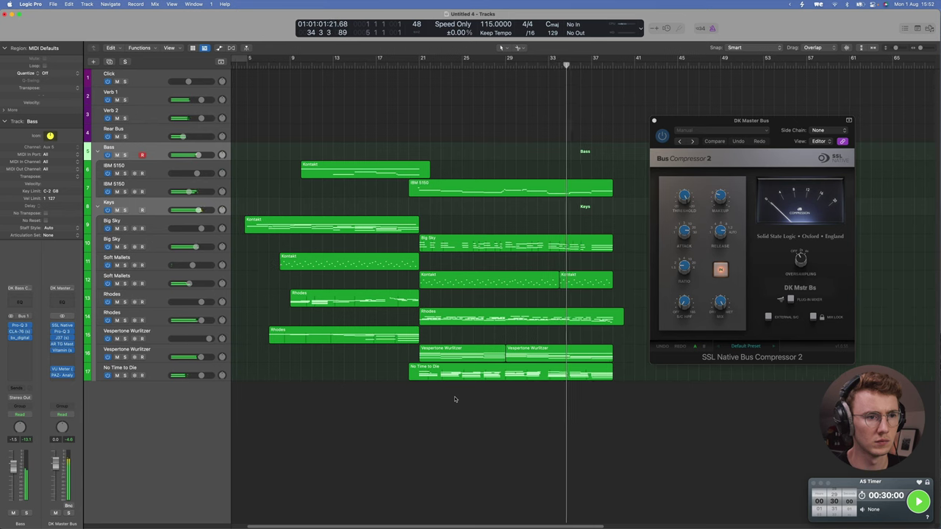